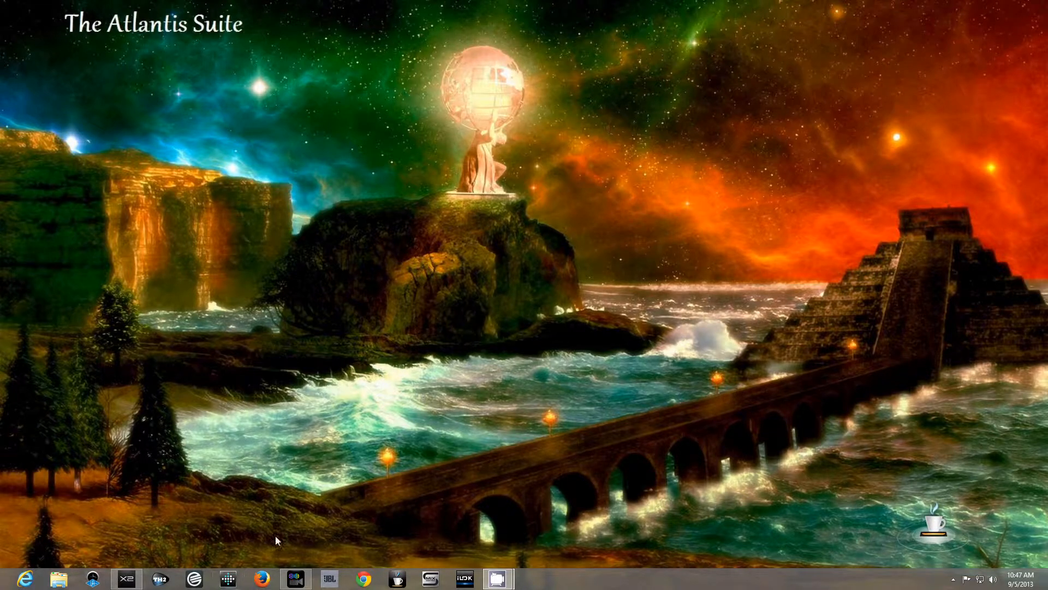
Switch to SONAR X2 and examine the tracks inside the Reference Material, SSD4 Drums, and Tracking and Mixing folders
mouse_move(126, 583)
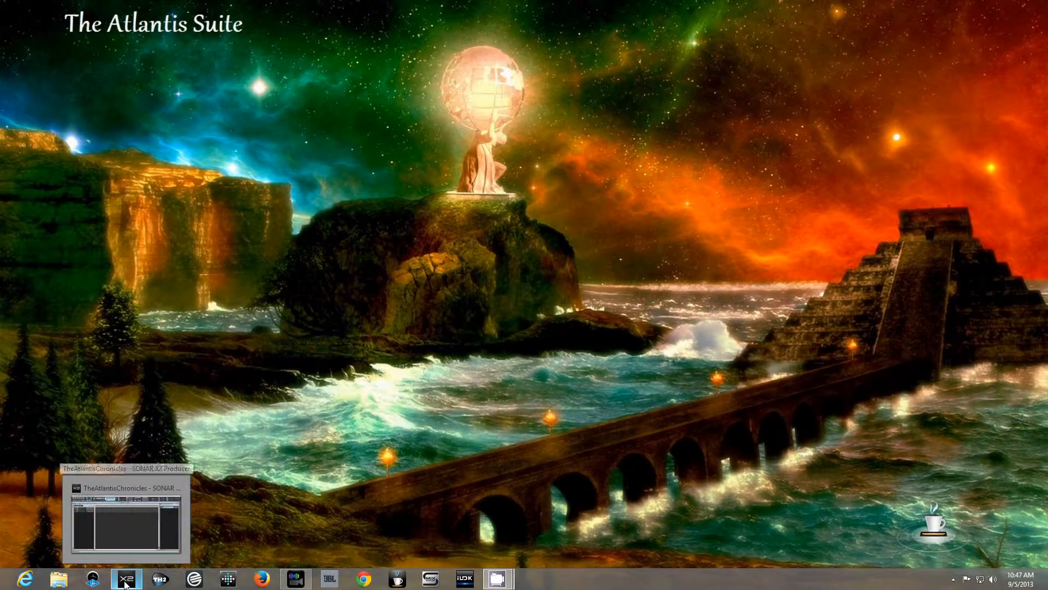
left_click(126, 583)
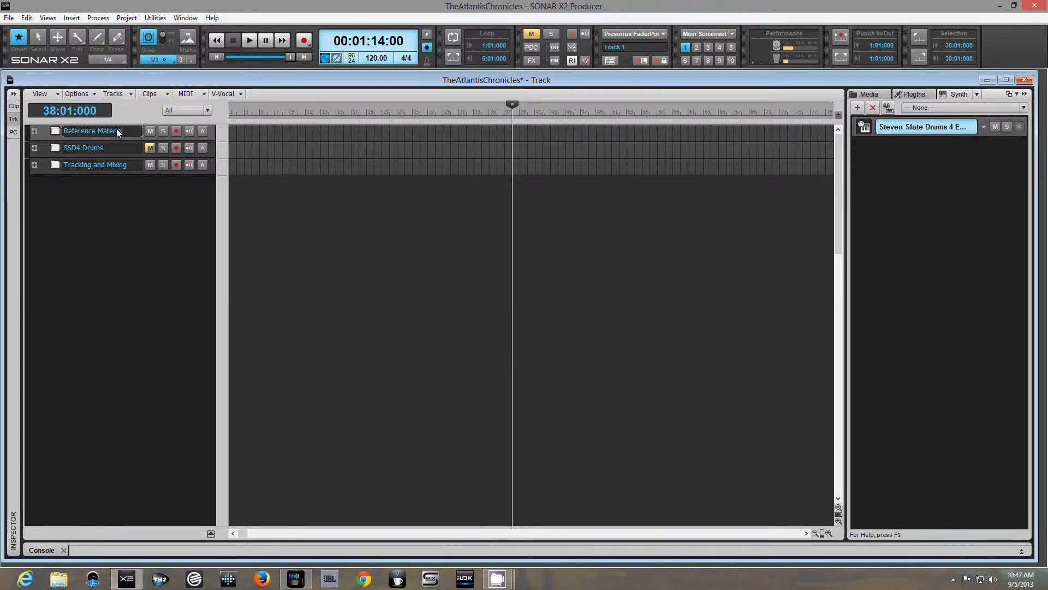
left_click(35, 132)
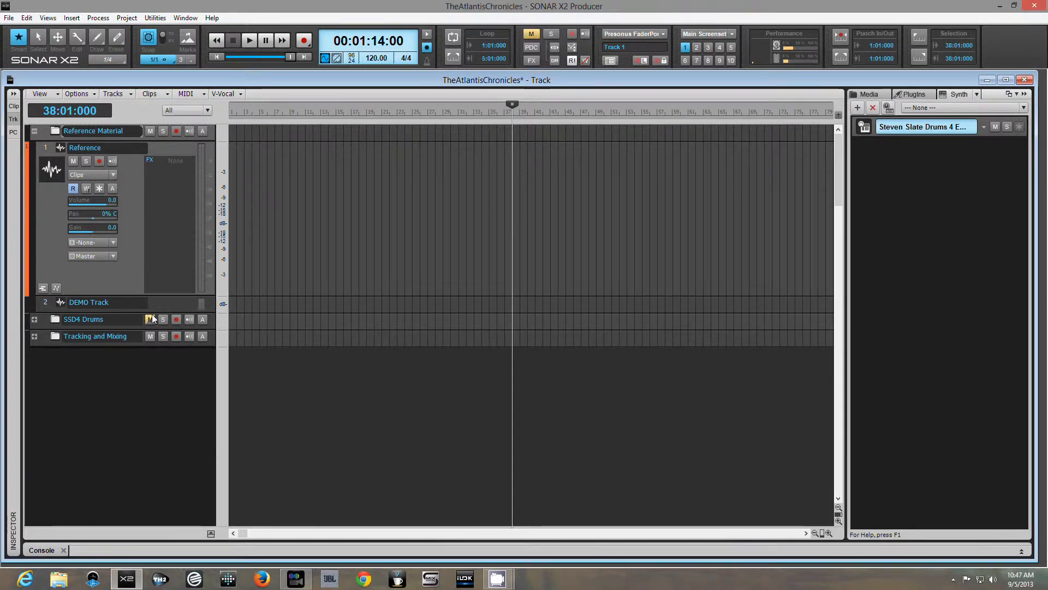
left_click(164, 303)
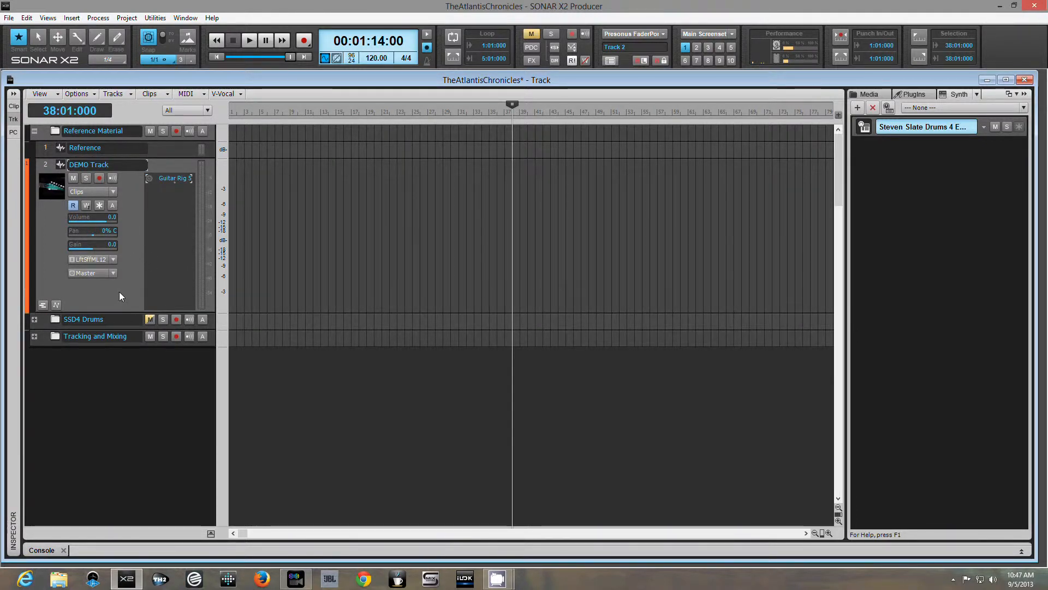
left_click(34, 320)
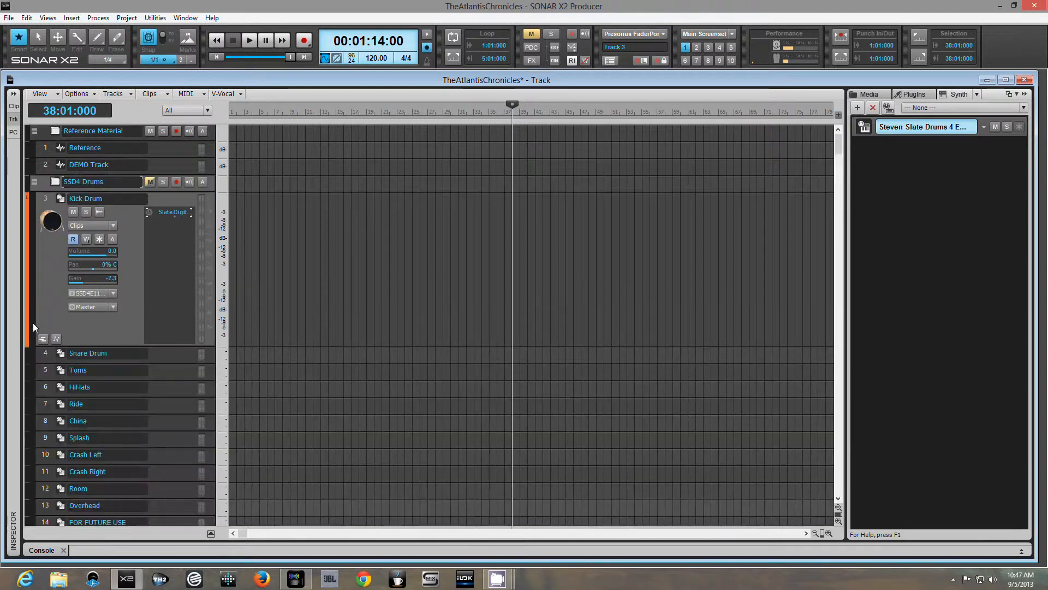
left_click(33, 182)
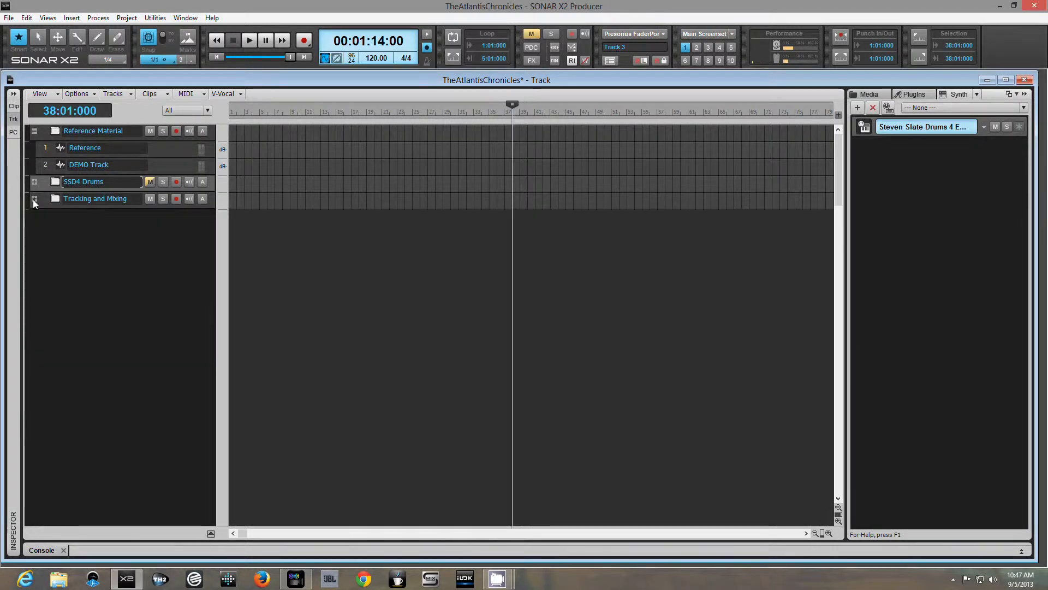
left_click(33, 198)
left_click(33, 199)
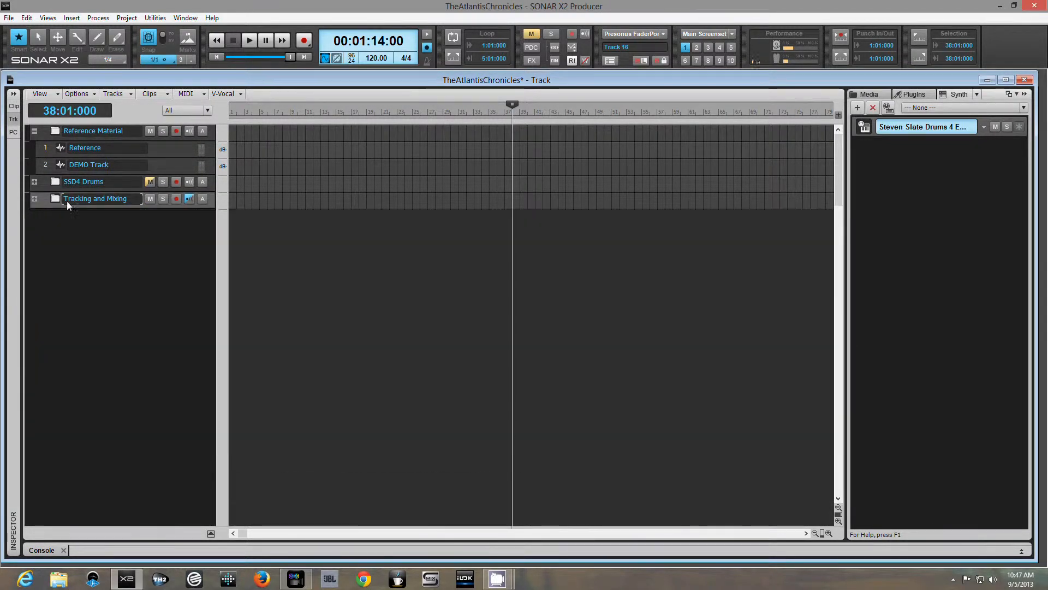
Archive both the Reference and DEMO Track tracks in the Reference Material folder
left_click(47, 135)
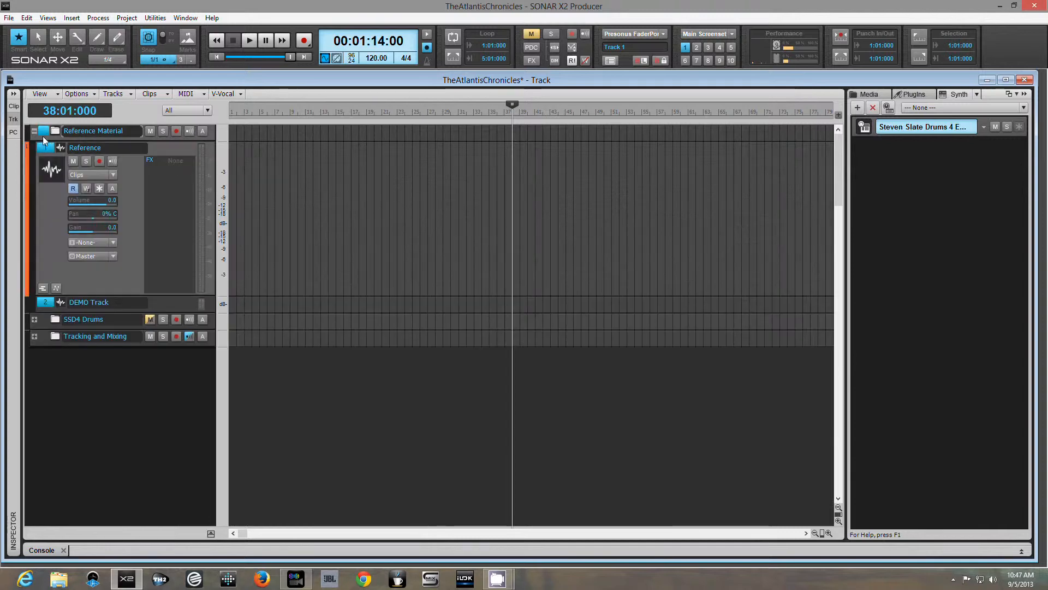
left_click(114, 188)
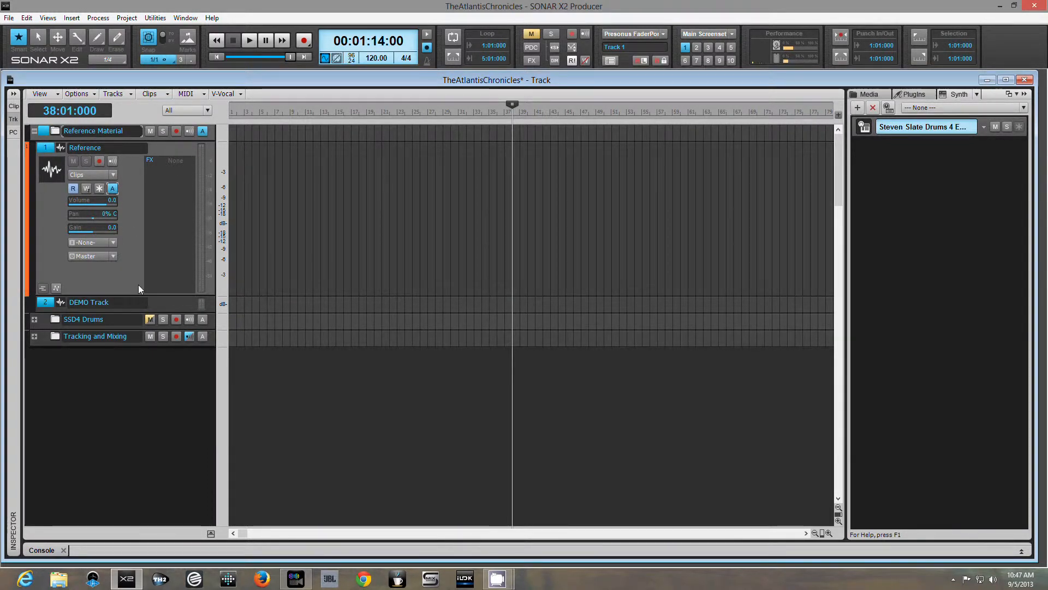
left_click(164, 304)
left_click(112, 206)
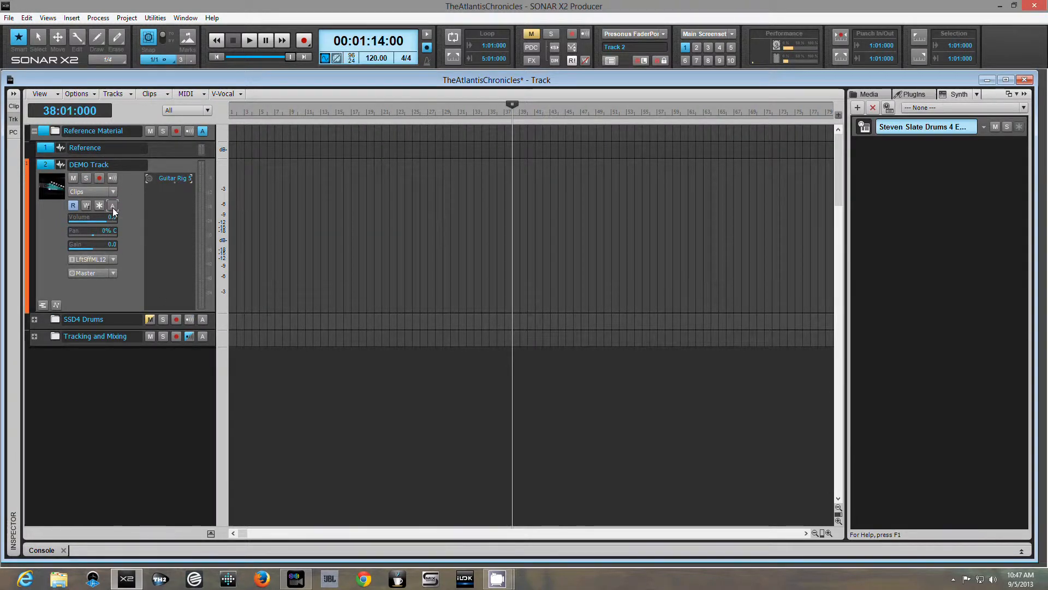
left_click(163, 152)
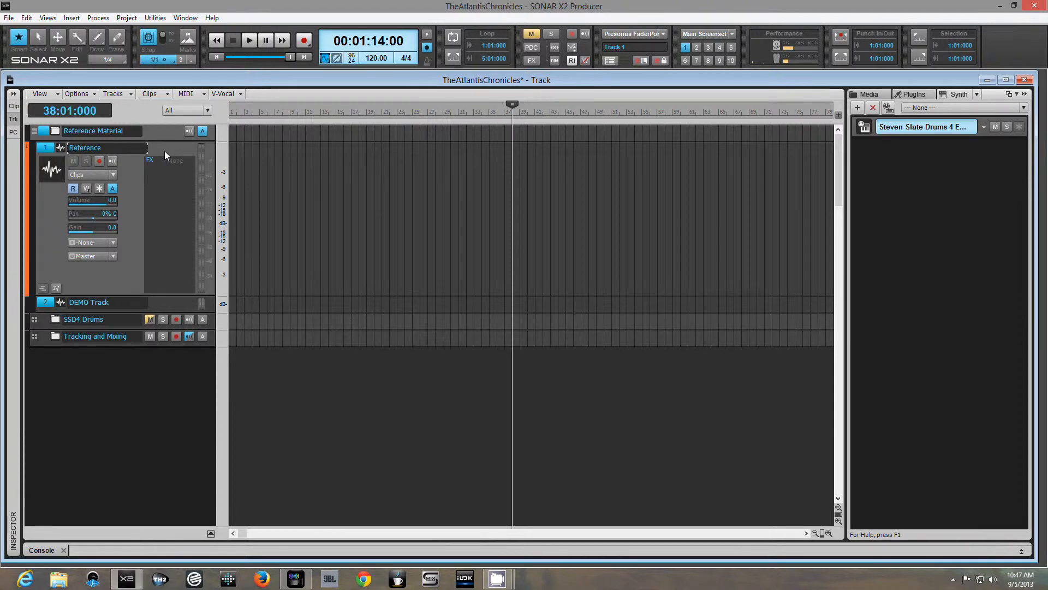
left_click(173, 303)
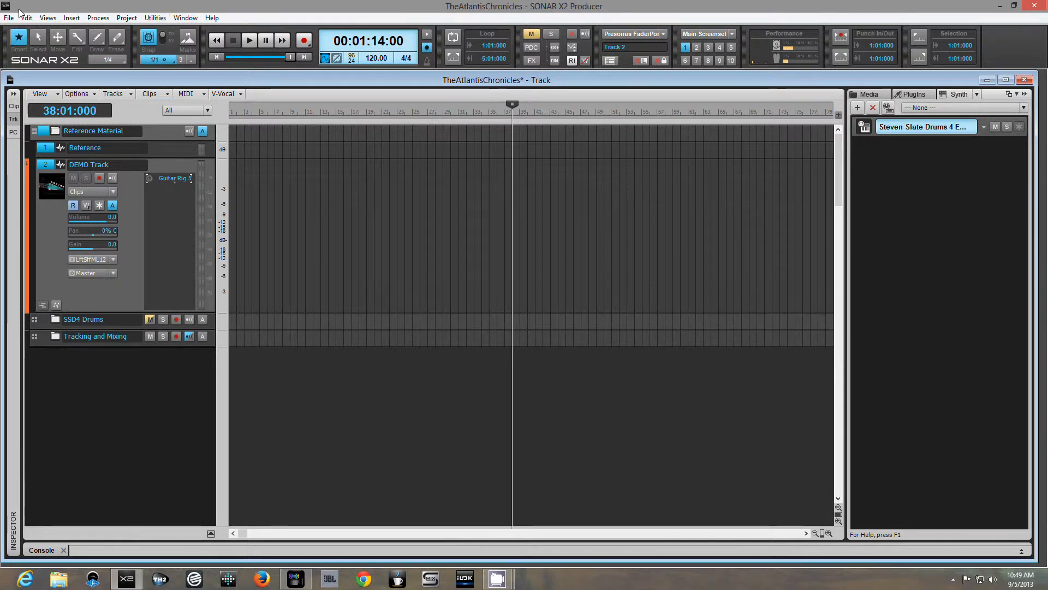
Import the "riffs and beards" audio file into the DEMO Track
left_click(7, 21)
mouse_move(78, 106)
left_click(126, 3)
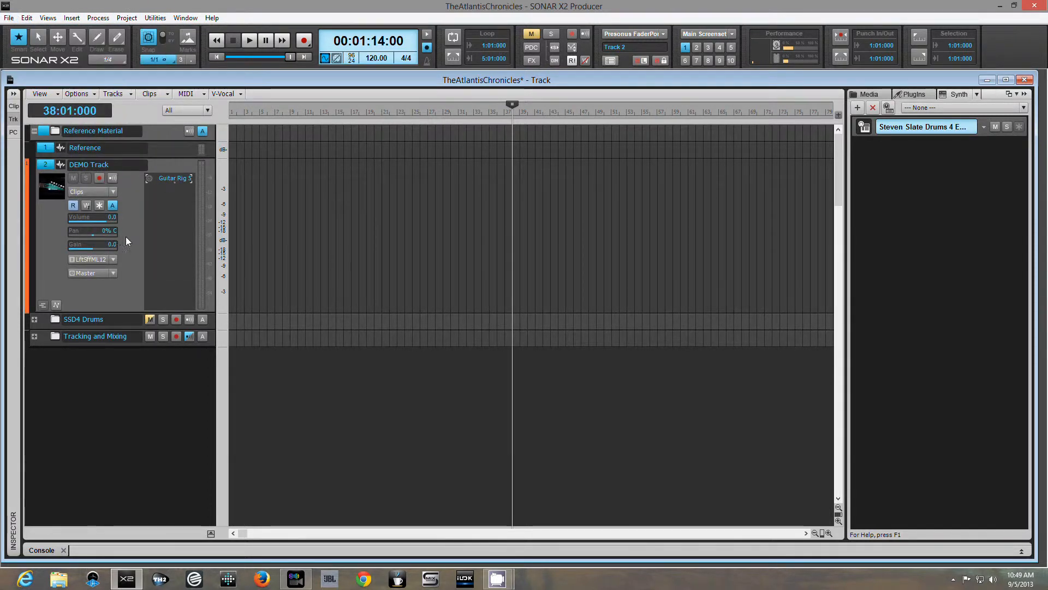
left_click(46, 134)
left_click(9, 18)
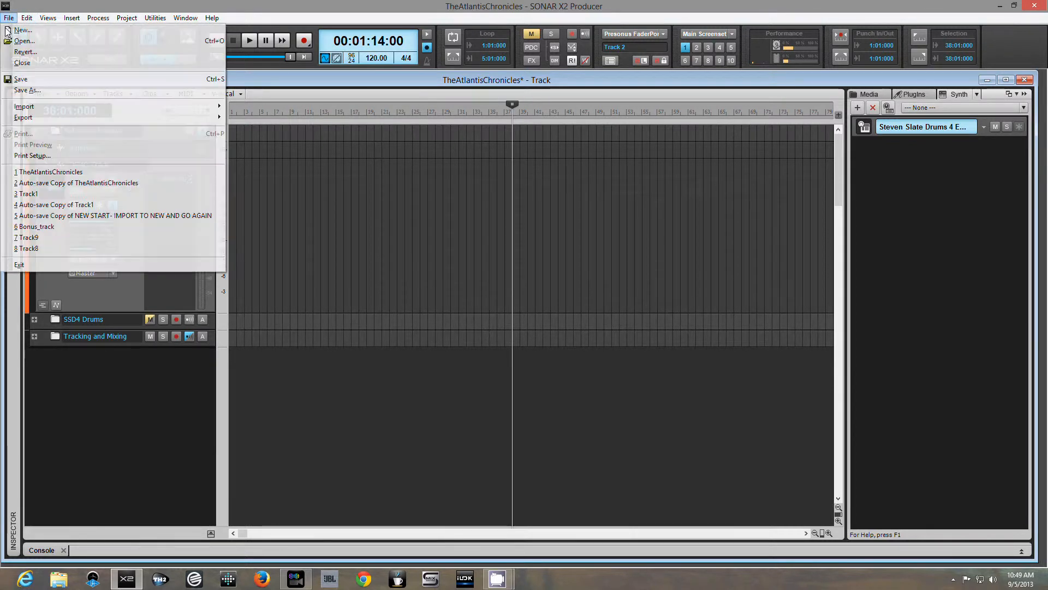
mouse_move(71, 118)
mouse_move(97, 106)
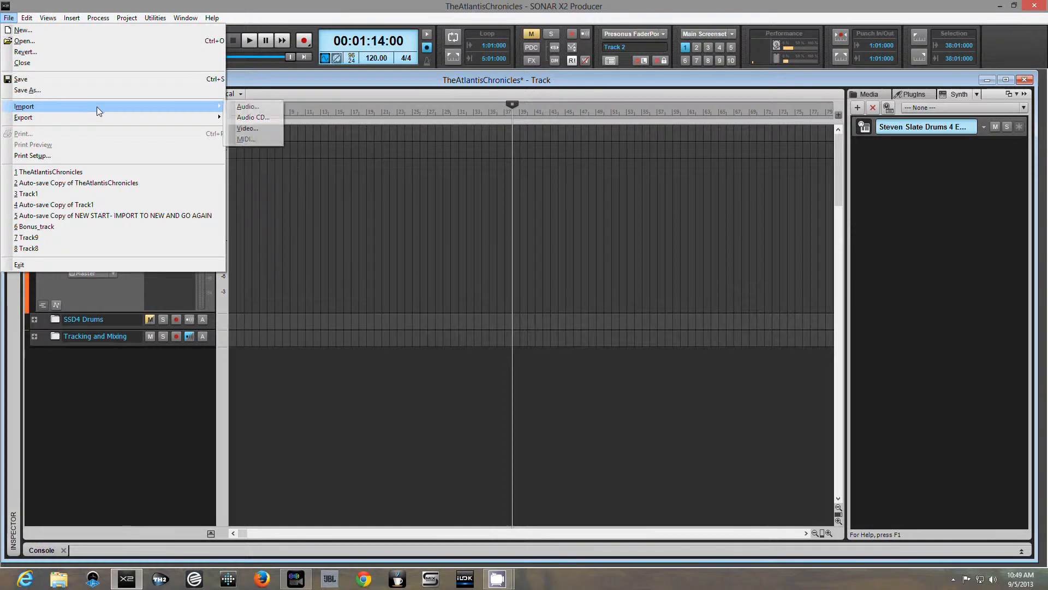
left_click(246, 106)
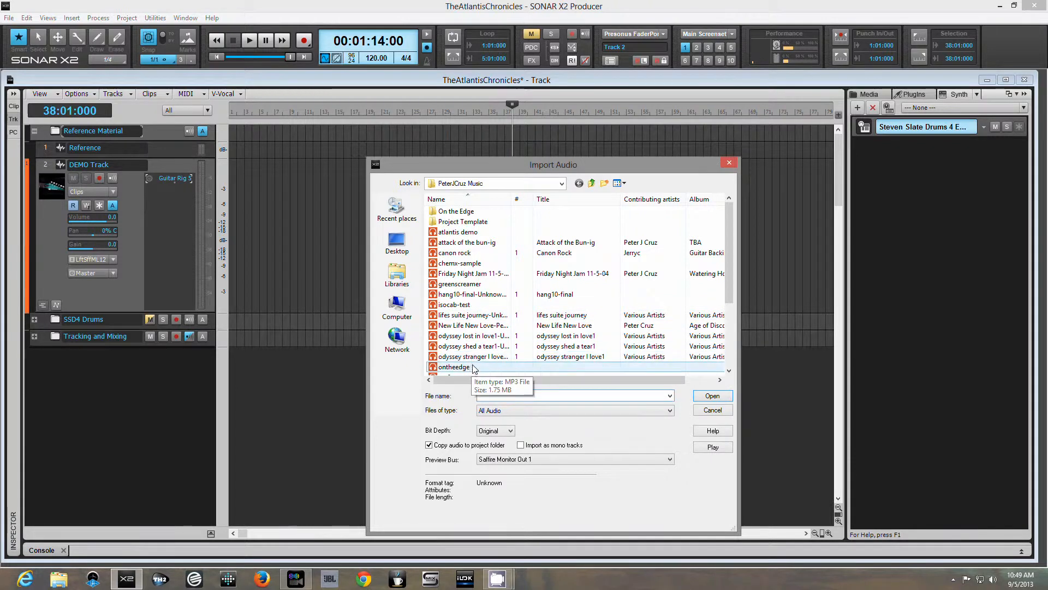
scroll(628, 355, "down", 2)
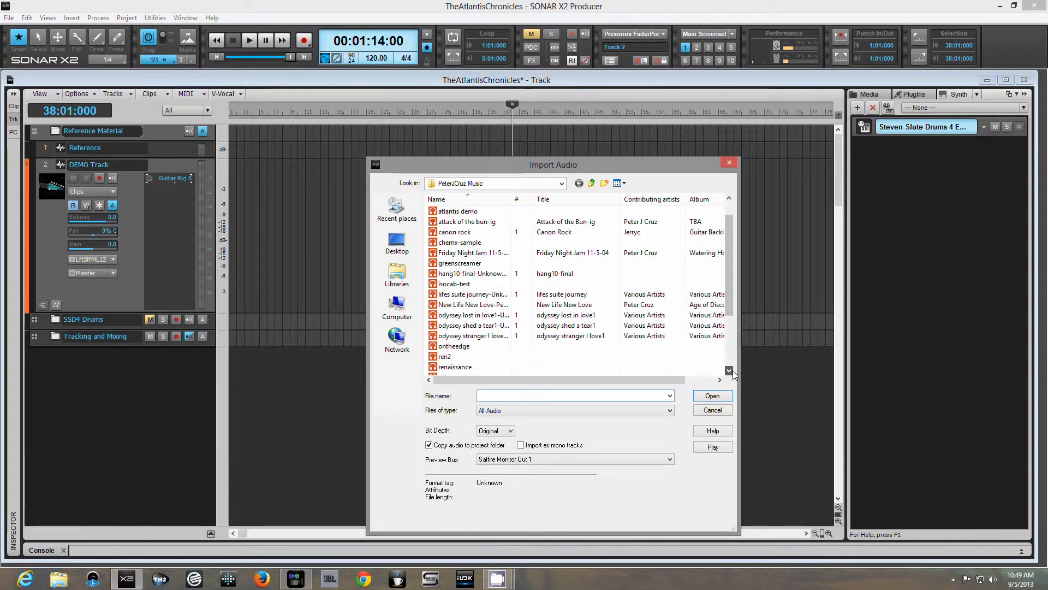
double_click(505, 356)
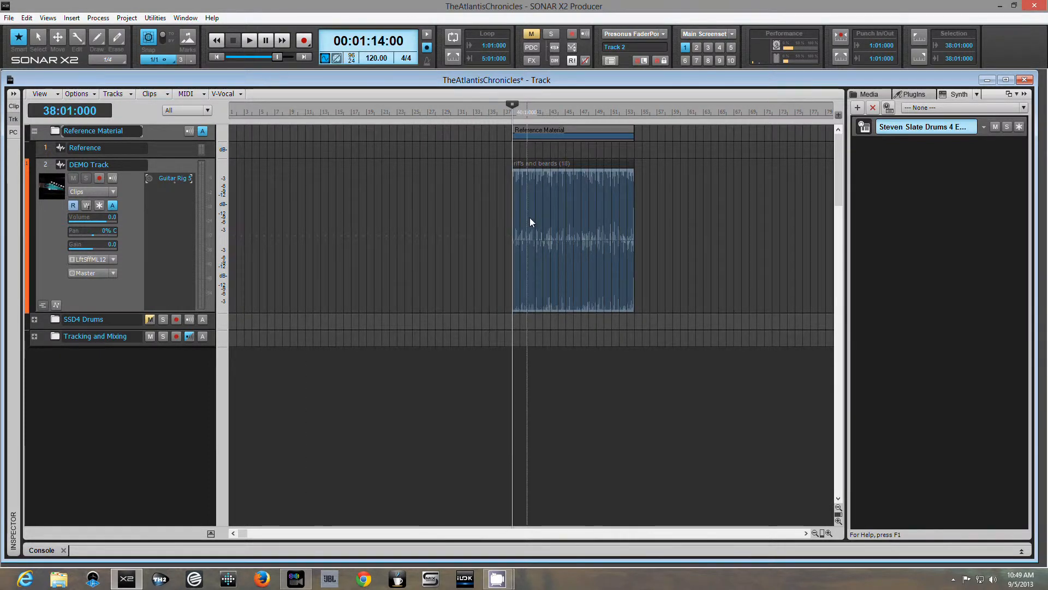
Move the imported clip on the DEMO Track to measure 2, using the Replace Old with New option
left_click(523, 201)
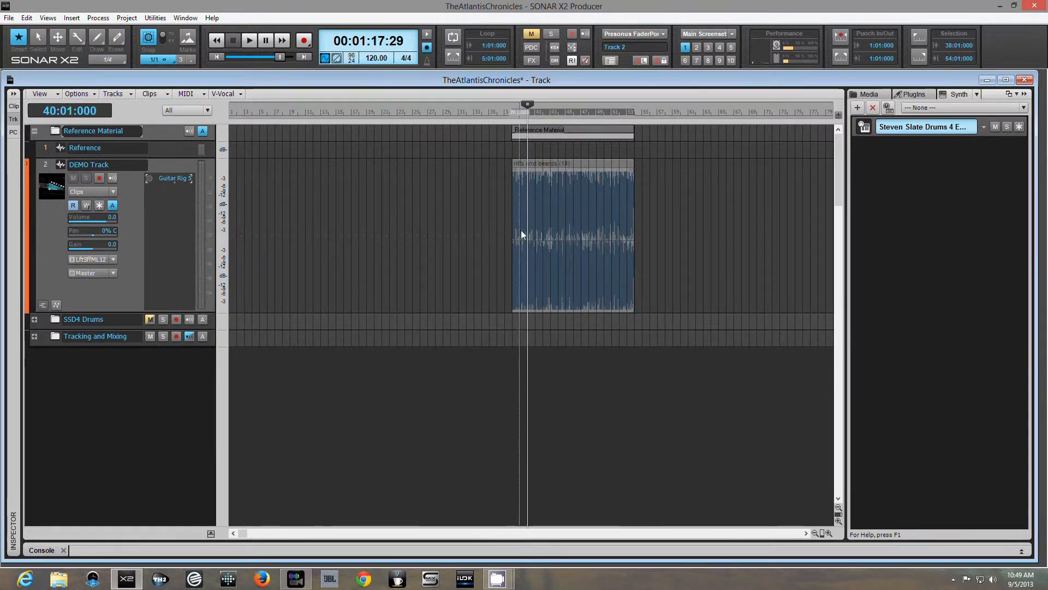
left_click_drag(523, 164, 250, 164)
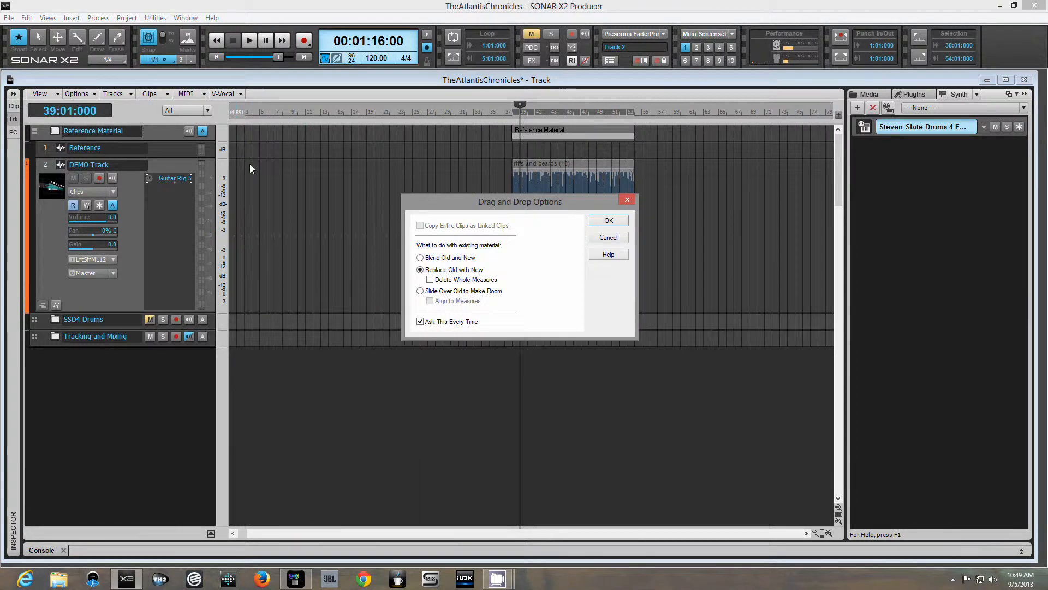
left_click(609, 220)
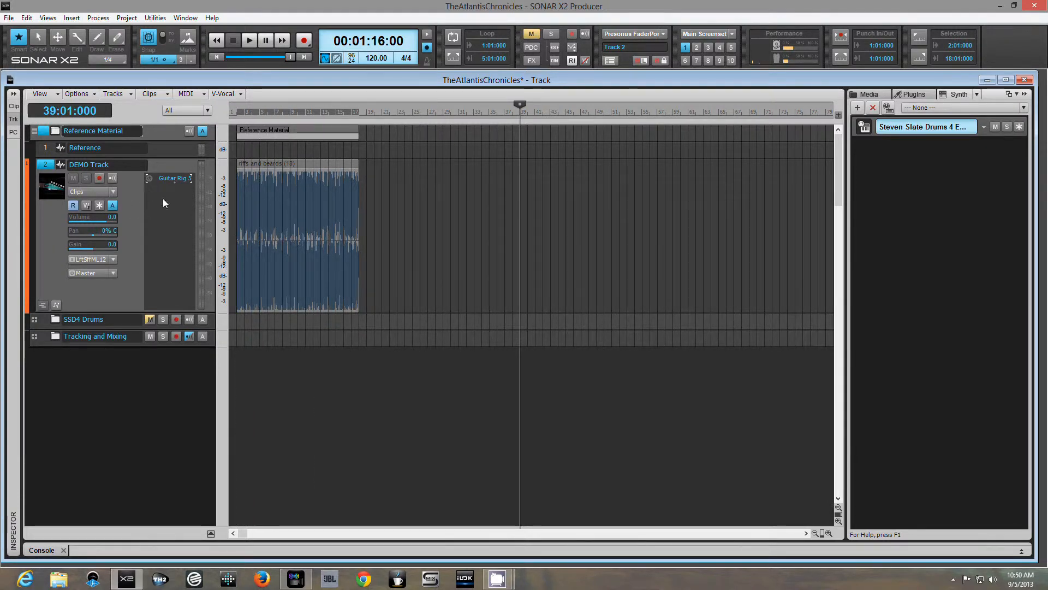
Unarchive the DEMO Track and move the now time within its clip to 14:01:000
left_click(112, 205)
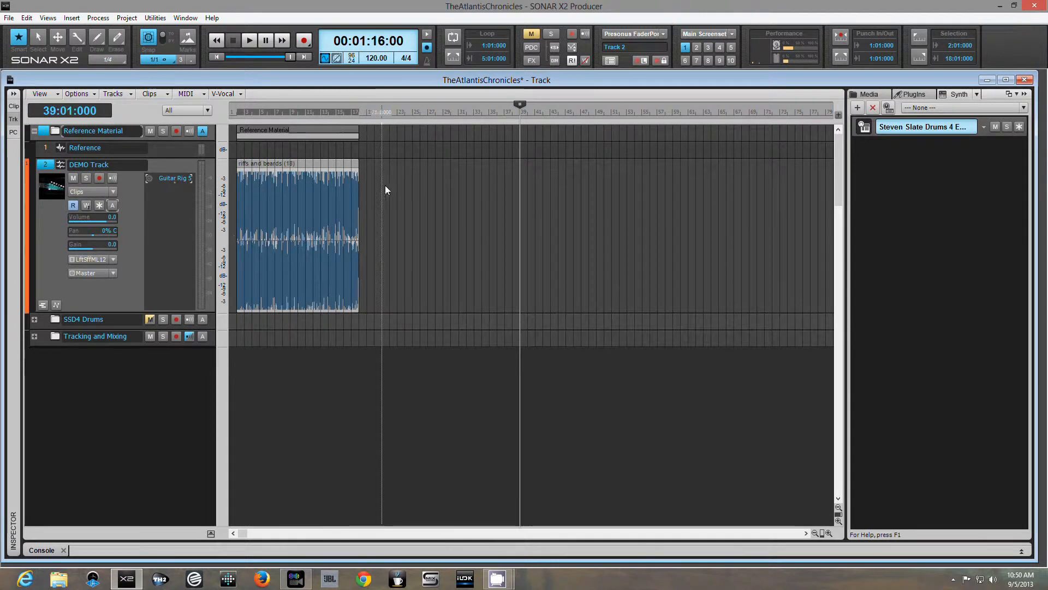
left_click(386, 186)
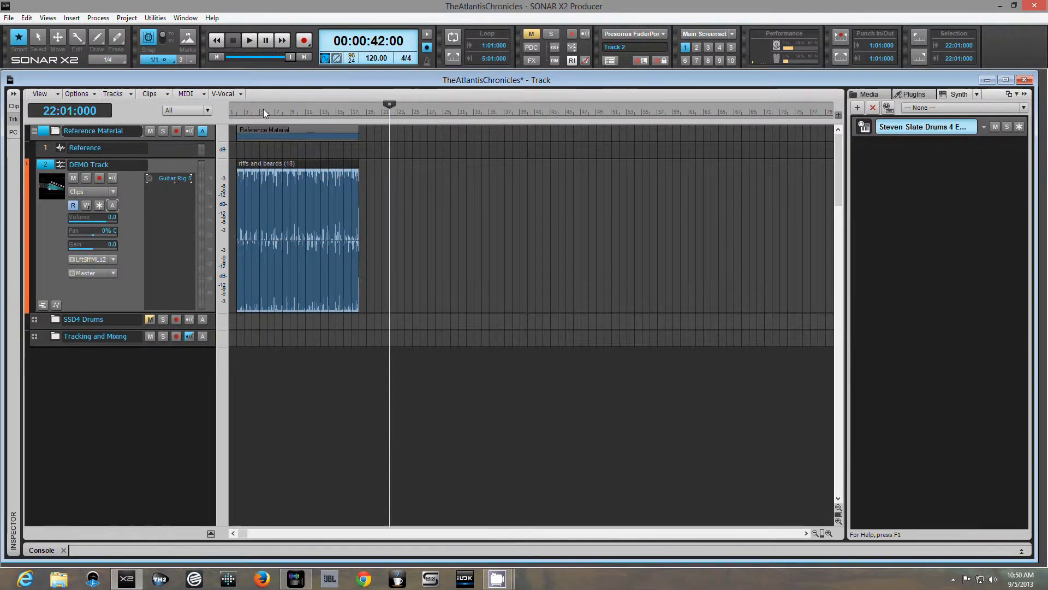
left_click(264, 109)
left_click(291, 109)
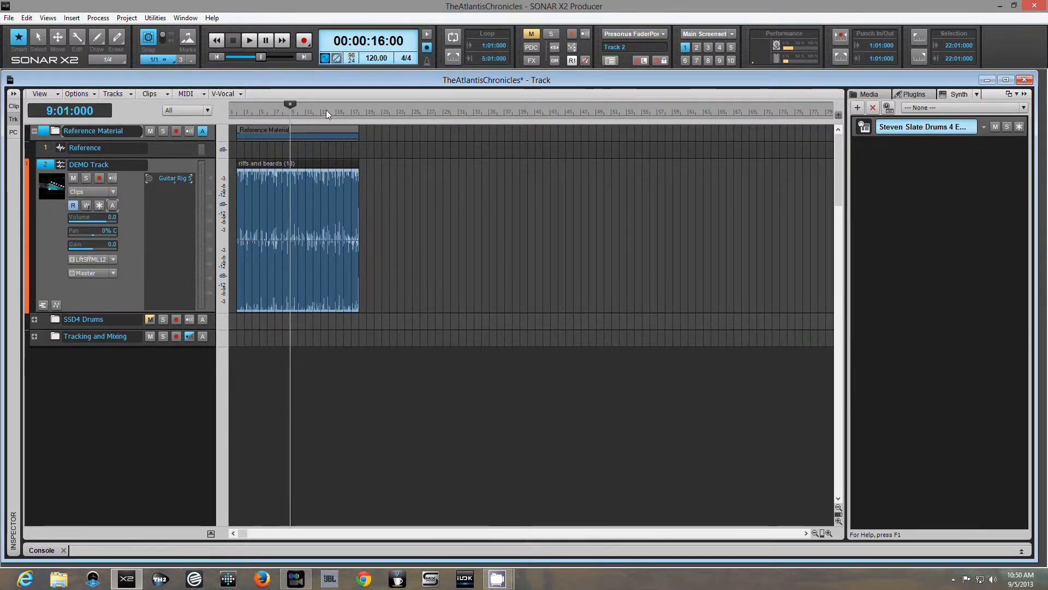
left_click(326, 109)
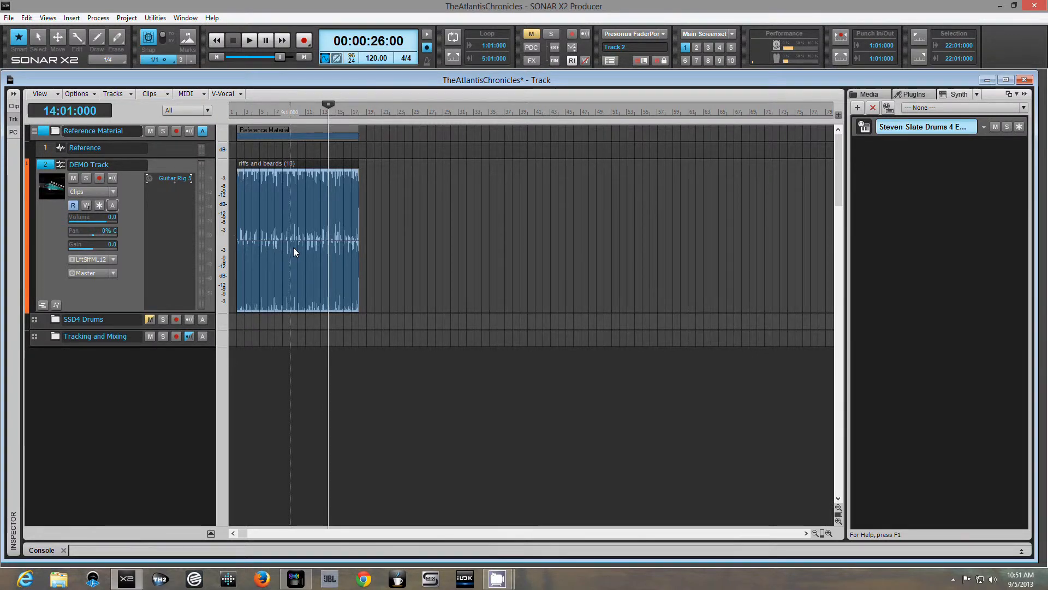
Archive the DEMO Track and review the audio import options for the Reference track
left_click(49, 166)
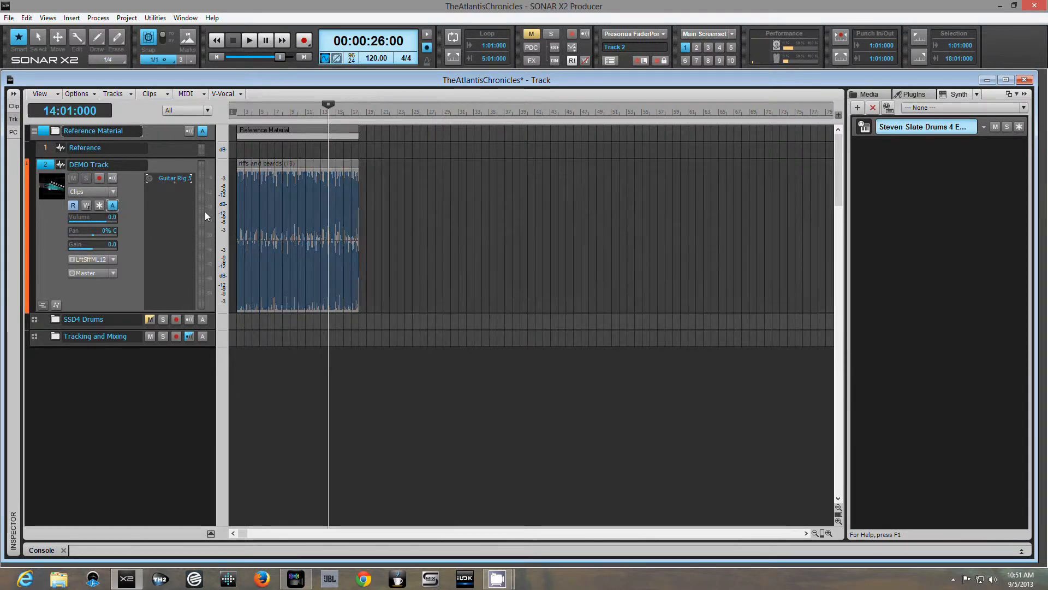
left_click(168, 151)
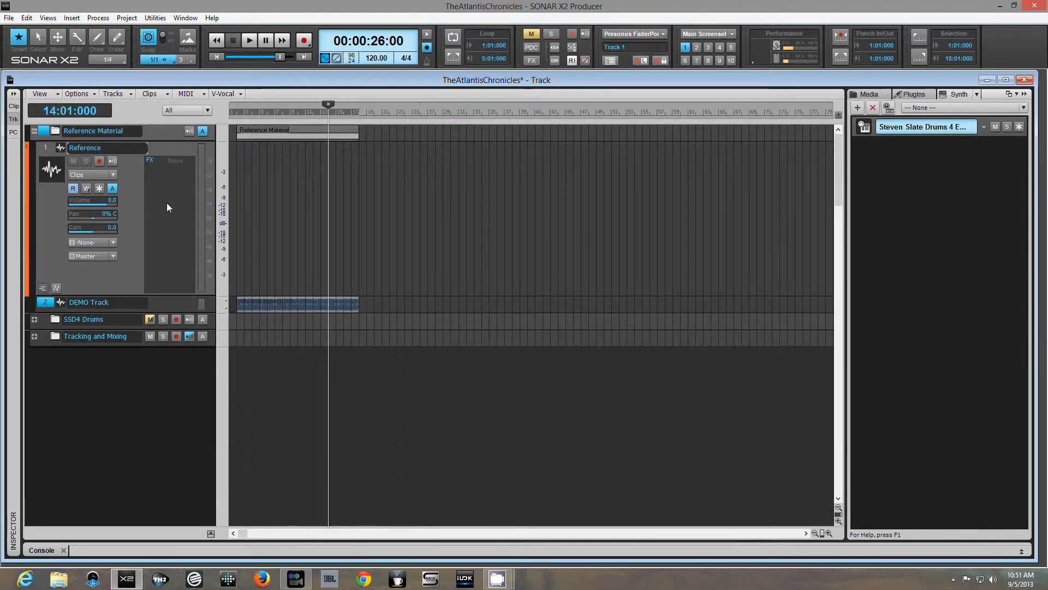
left_click(8, 17)
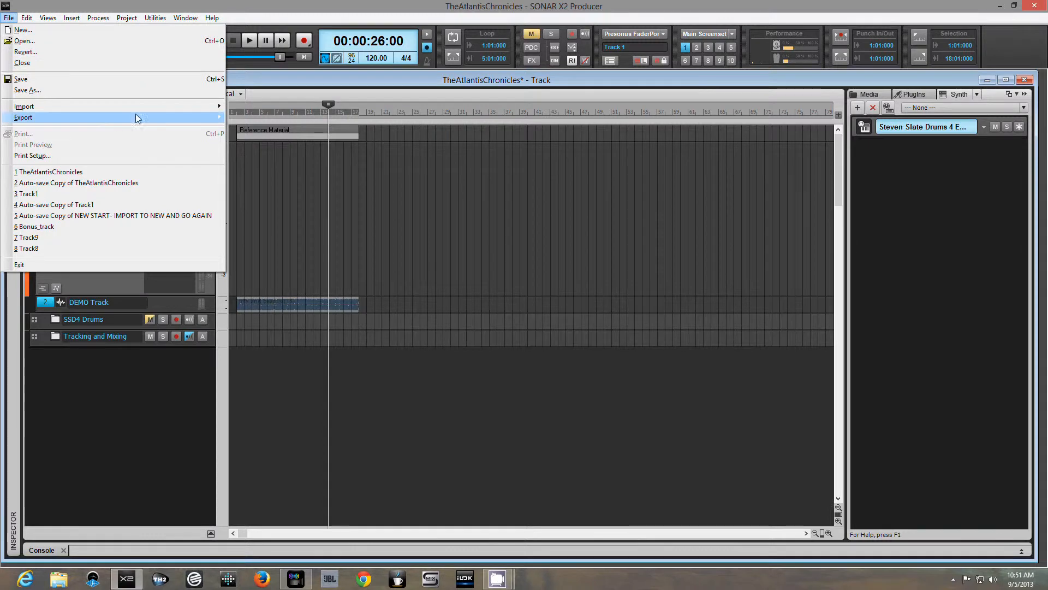
mouse_move(193, 106)
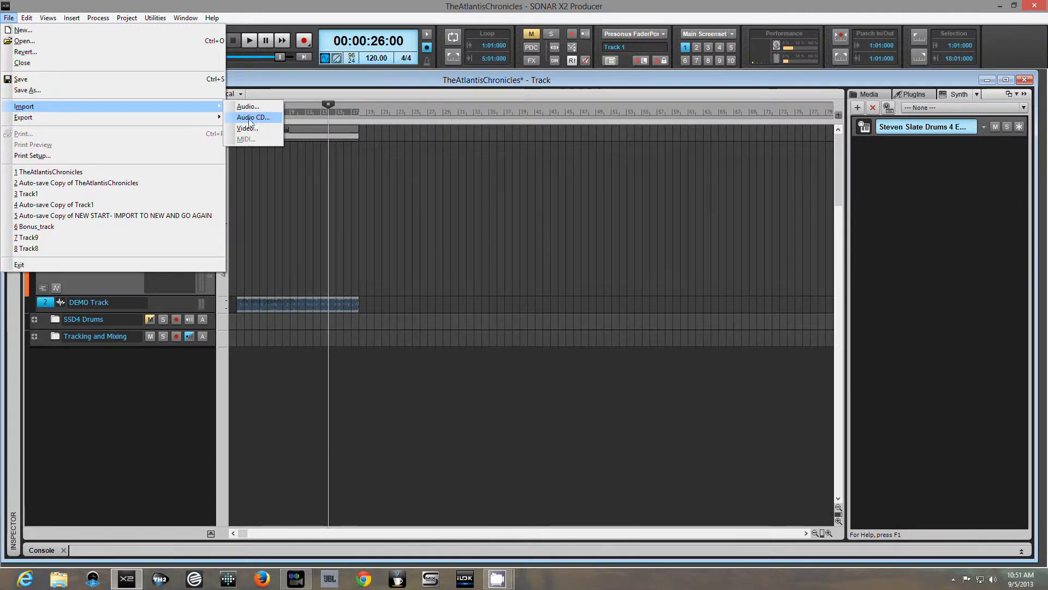
left_click(219, 3)
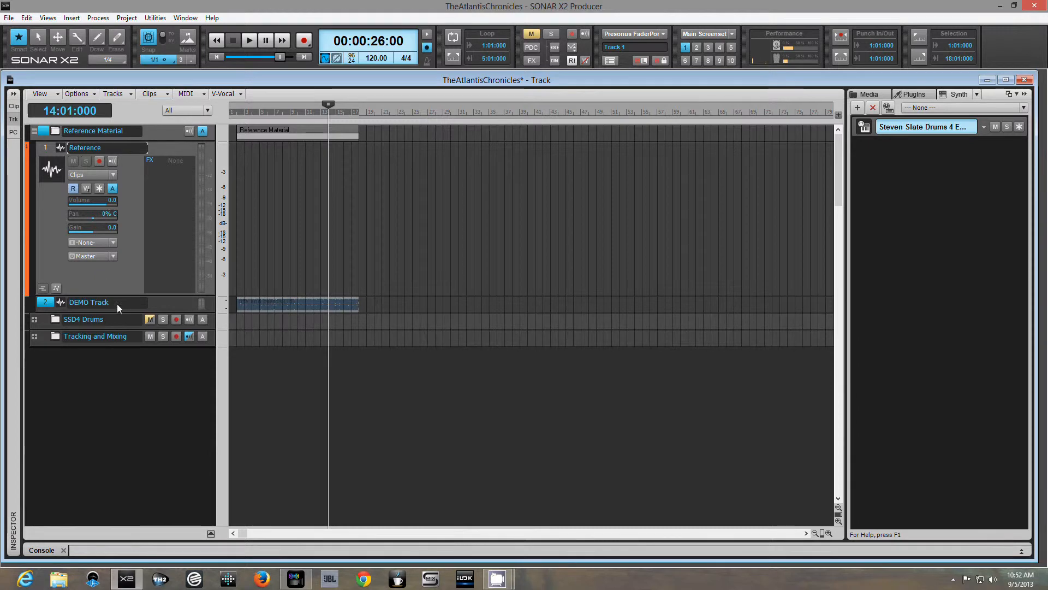
Unarchive the Reference track to switch its solo on and off, and archive it again
left_click(115, 189)
left_click(86, 161)
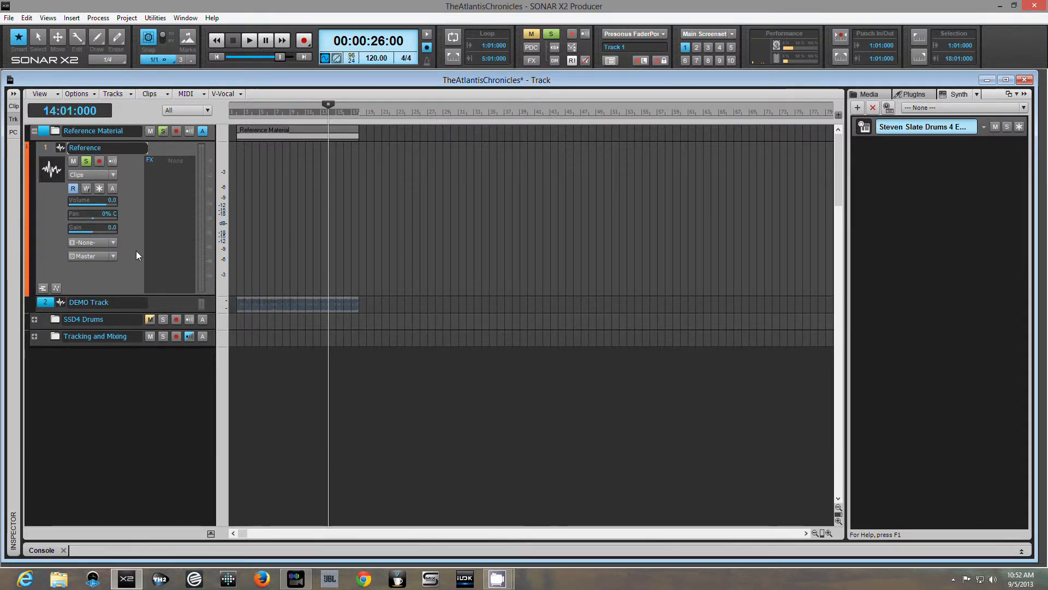
left_click(86, 161)
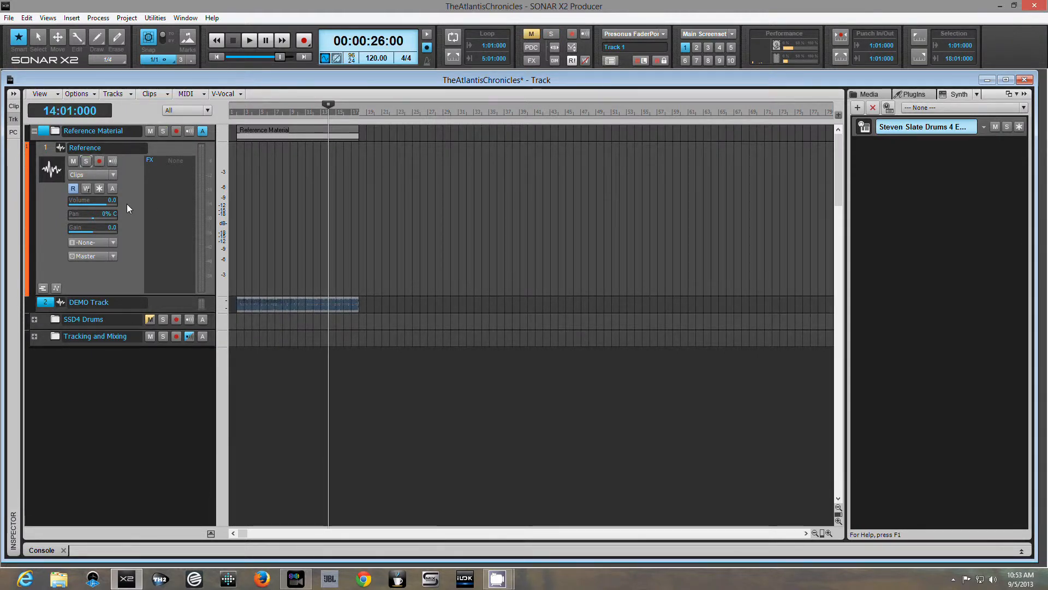
left_click(113, 188)
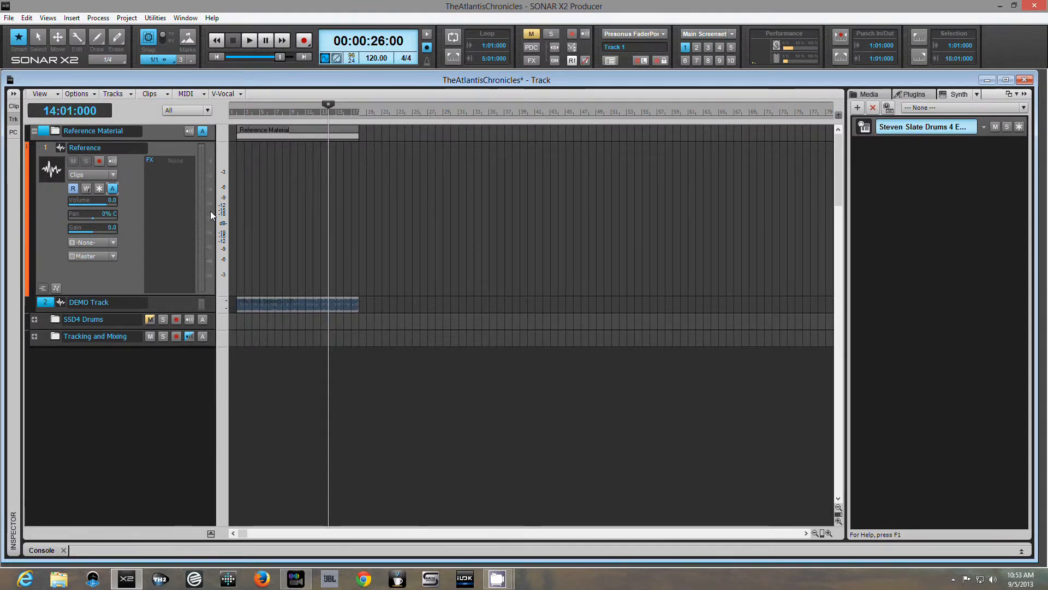
Review the DEMO Track and Reference track once more and collapse the Reference Material folder
left_click(33, 131)
left_click(34, 131)
left_click(163, 304)
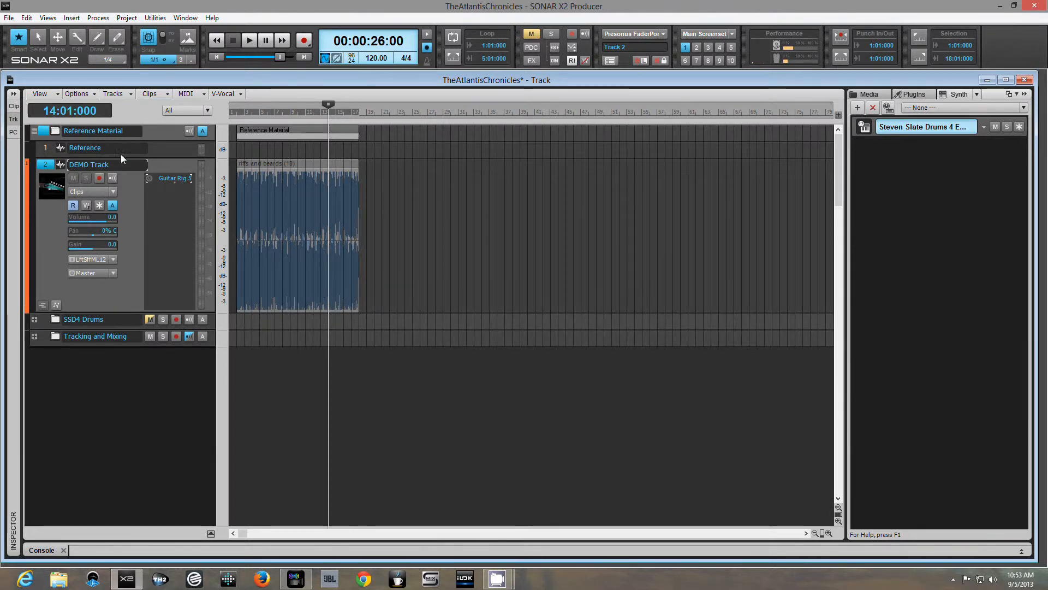
left_click(176, 149)
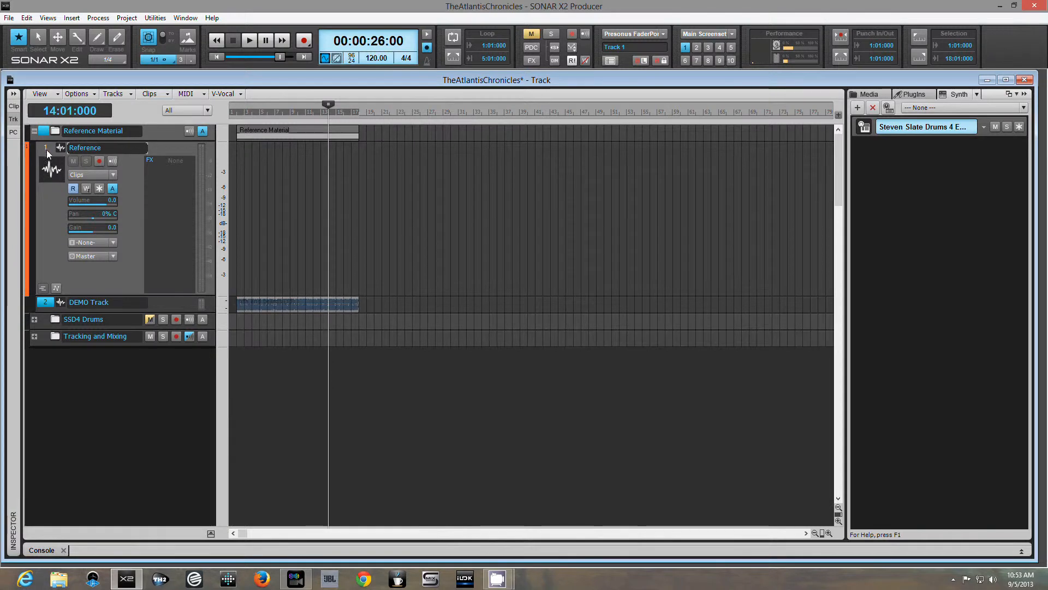
left_click(34, 131)
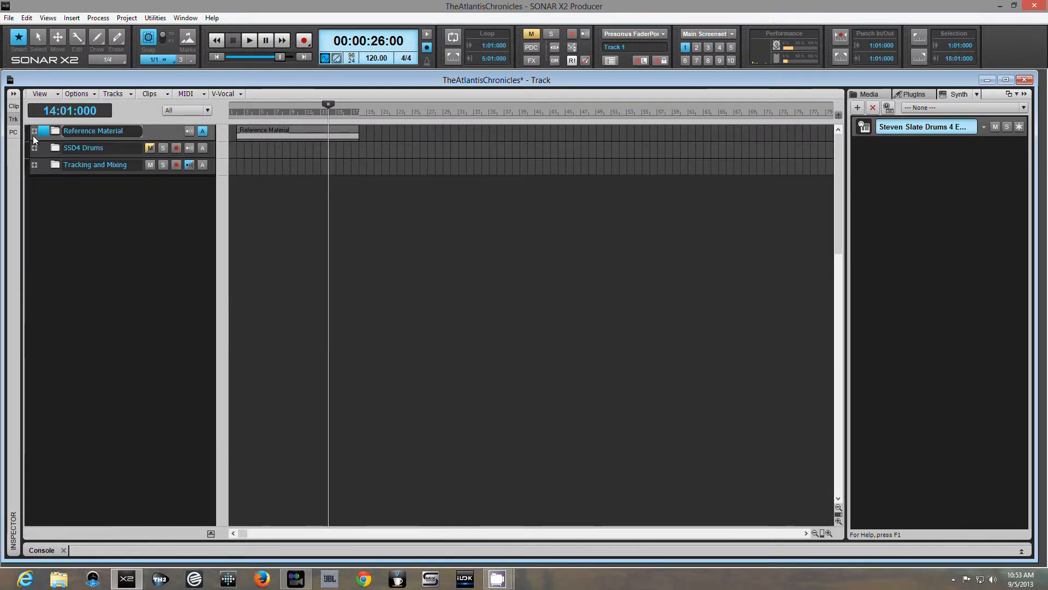
left_click(34, 131)
left_click(34, 132)
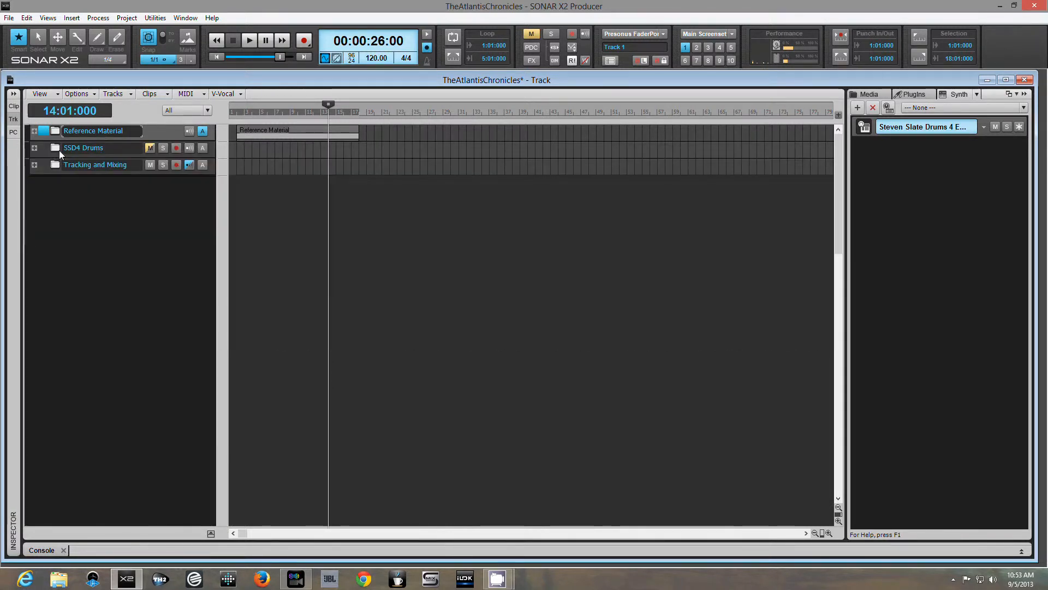